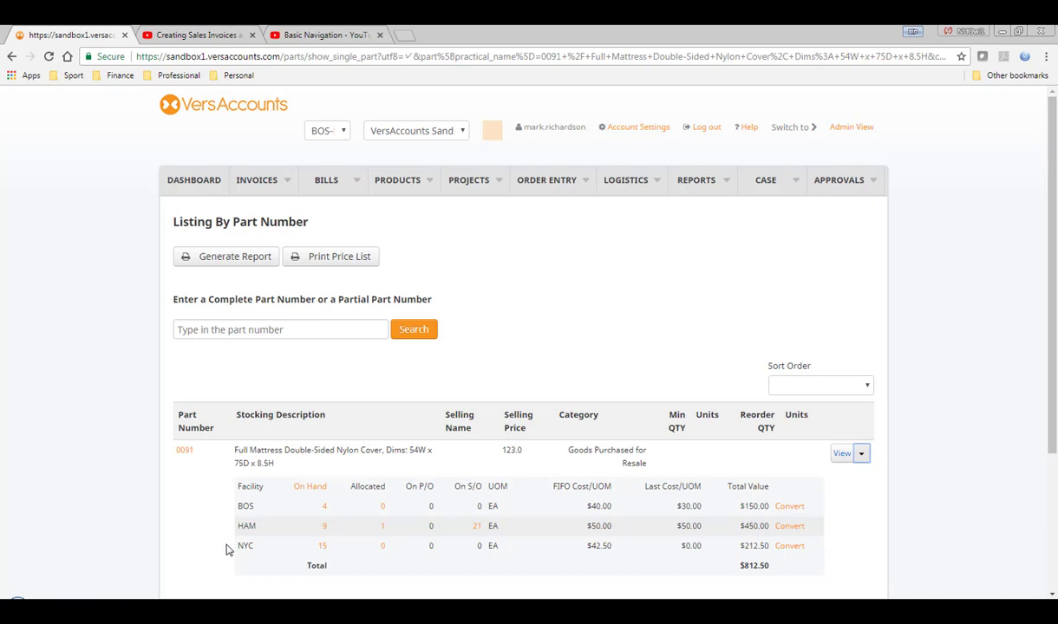
- Search the part listing for part number 0090
click(197, 330)
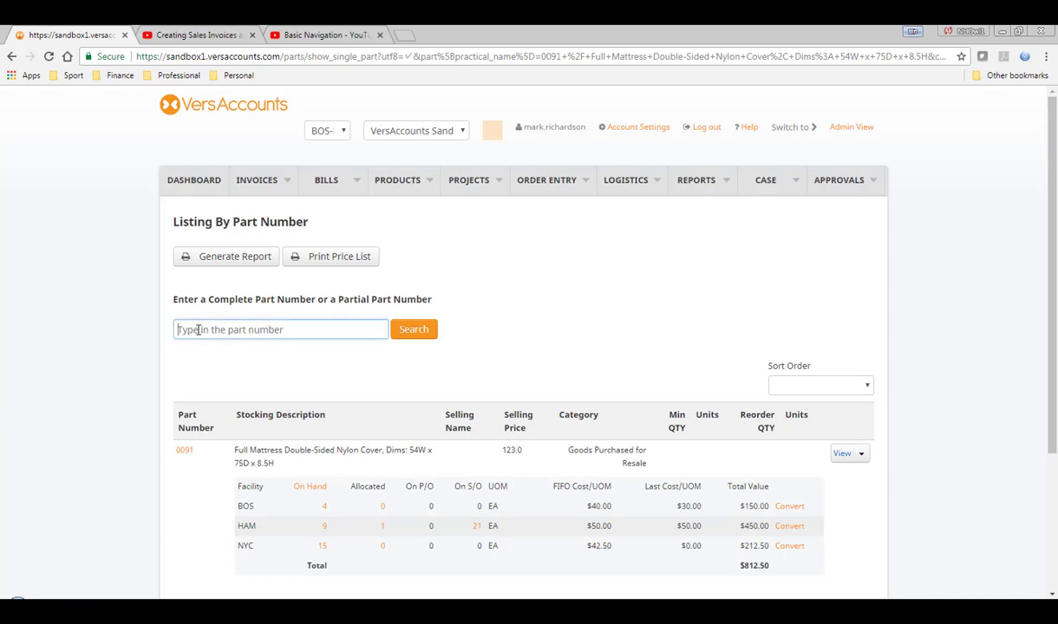
text(0090)
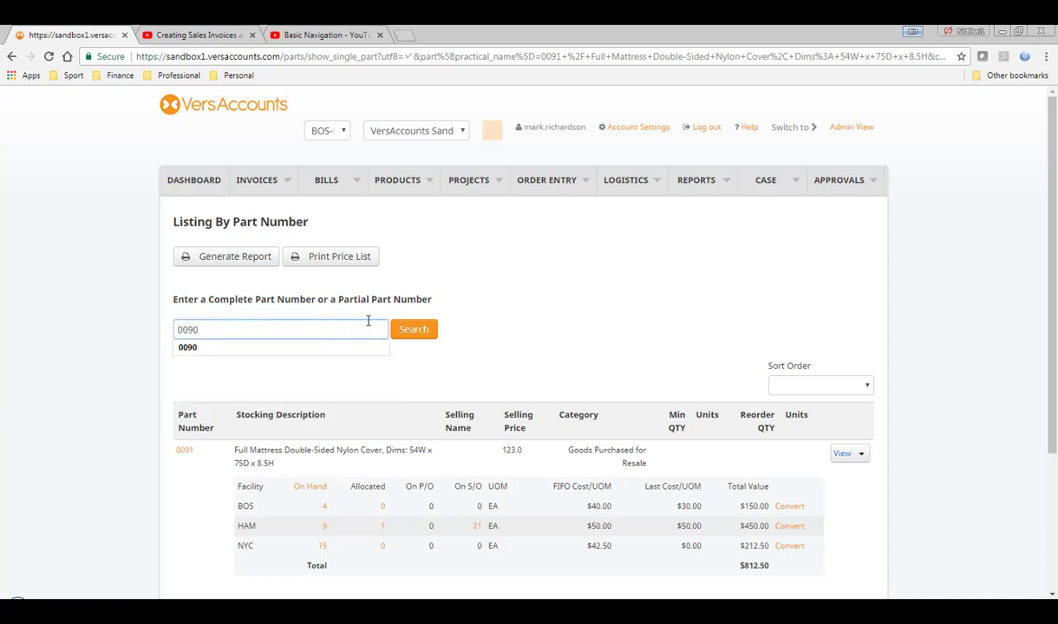
click(404, 330)
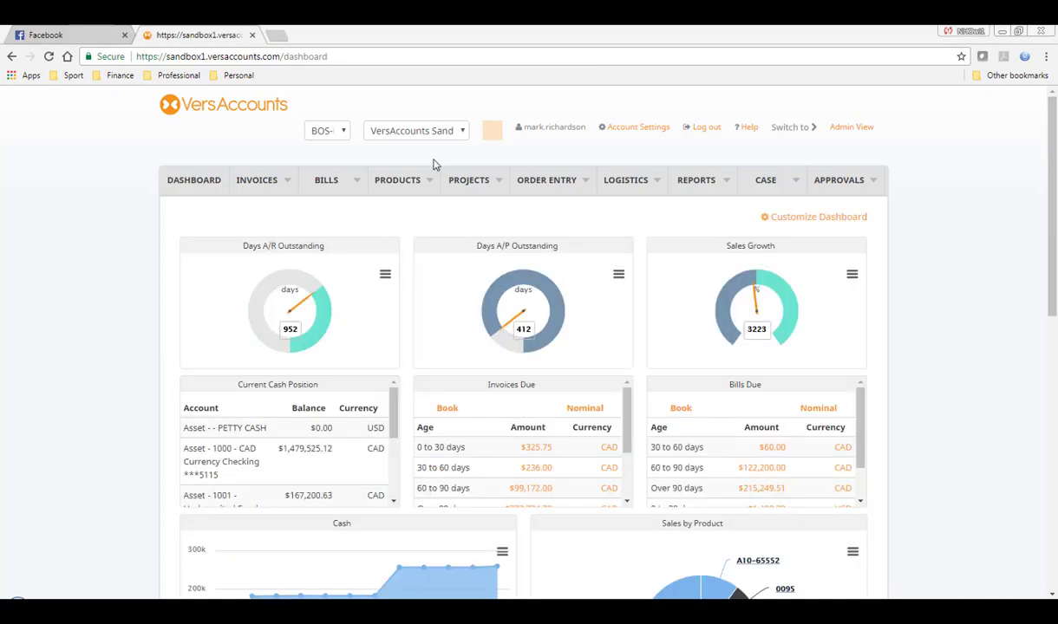
- Open the substitute editor for product 0090 / Twin Mattress Double-Sided Nylon Cover
mouse_move(425, 181)
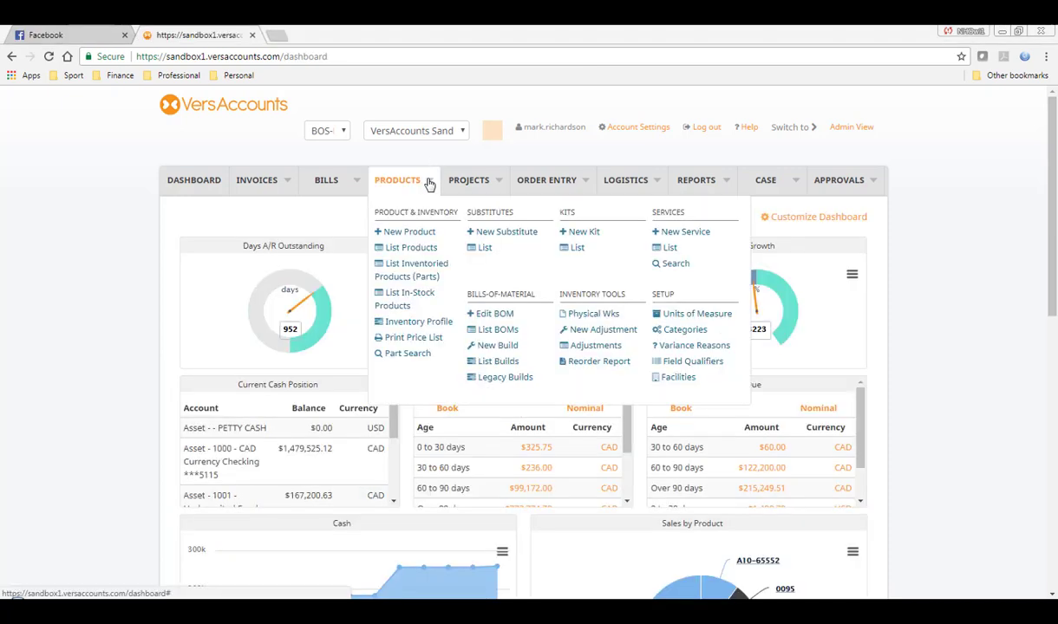
click(490, 232)
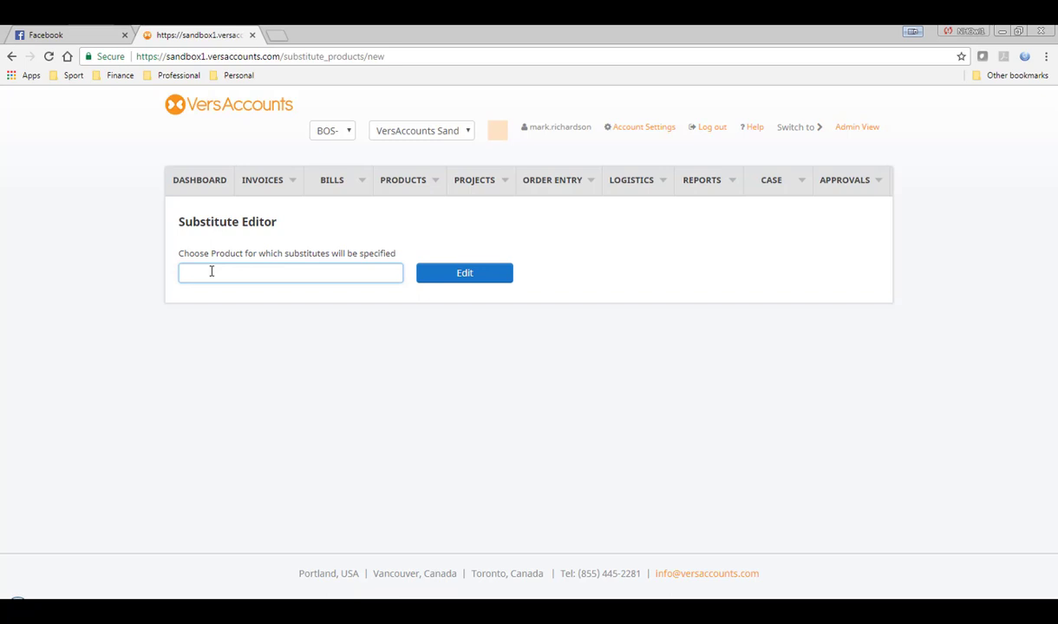
text(0090)
click(234, 296)
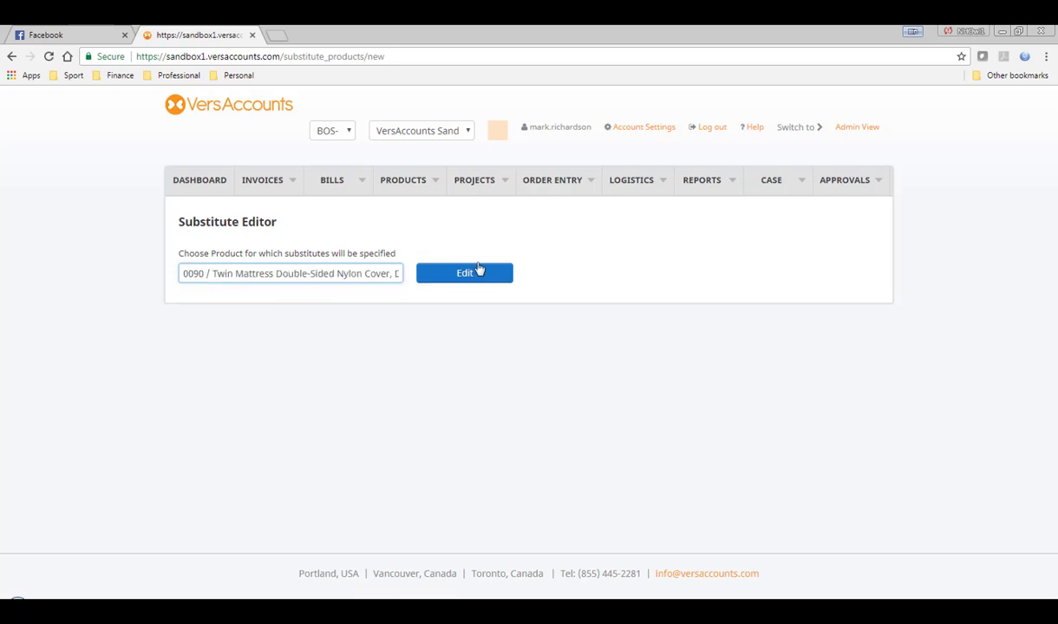
click(464, 277)
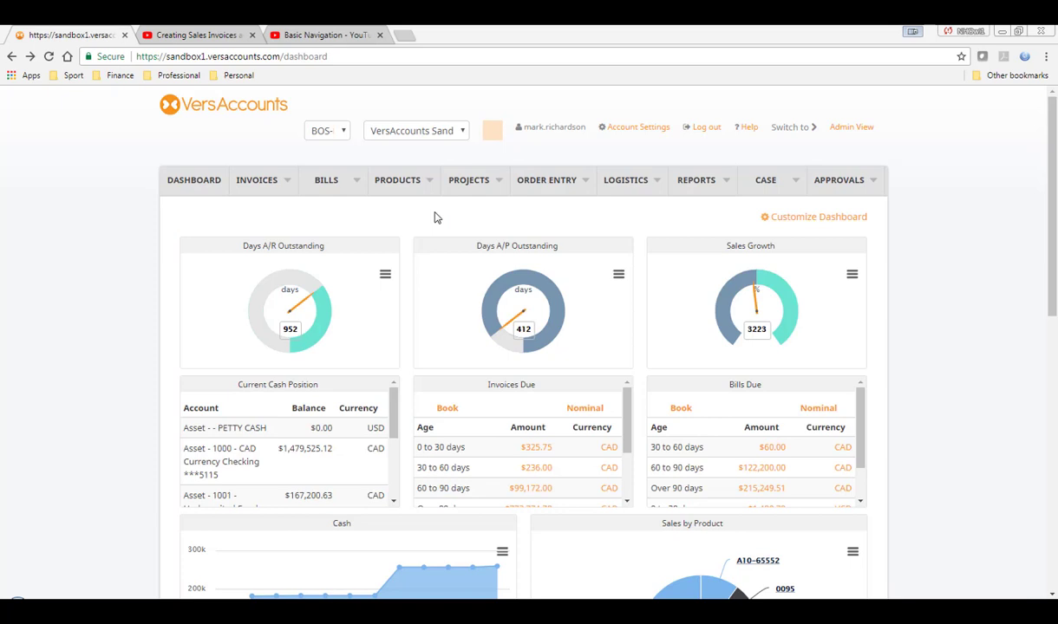
- Look up part 5001 / Bottle of Water with the part search
click(426, 187)
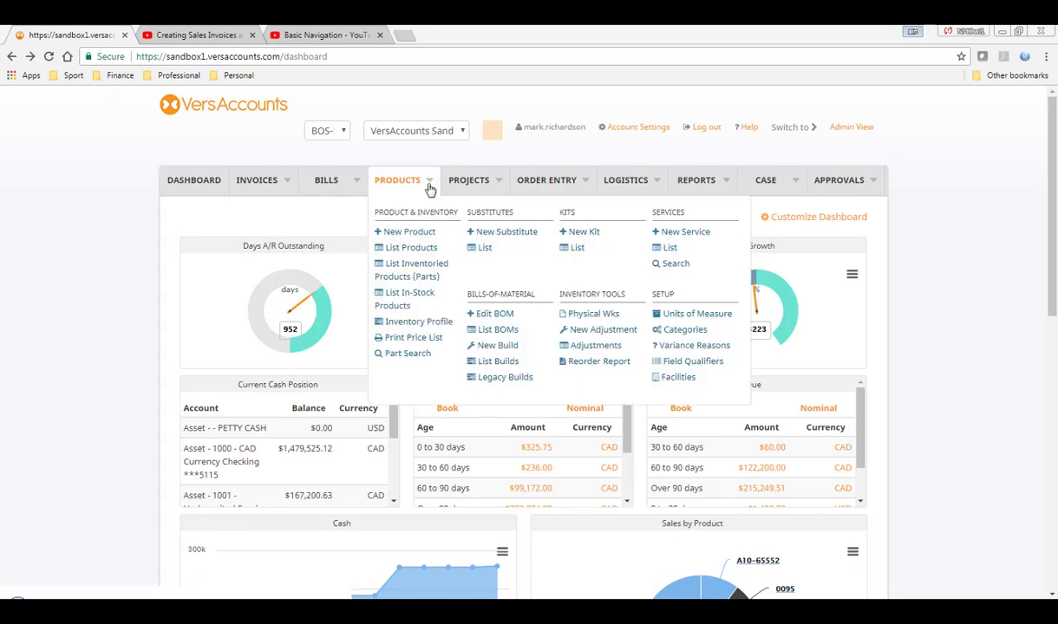
click(406, 354)
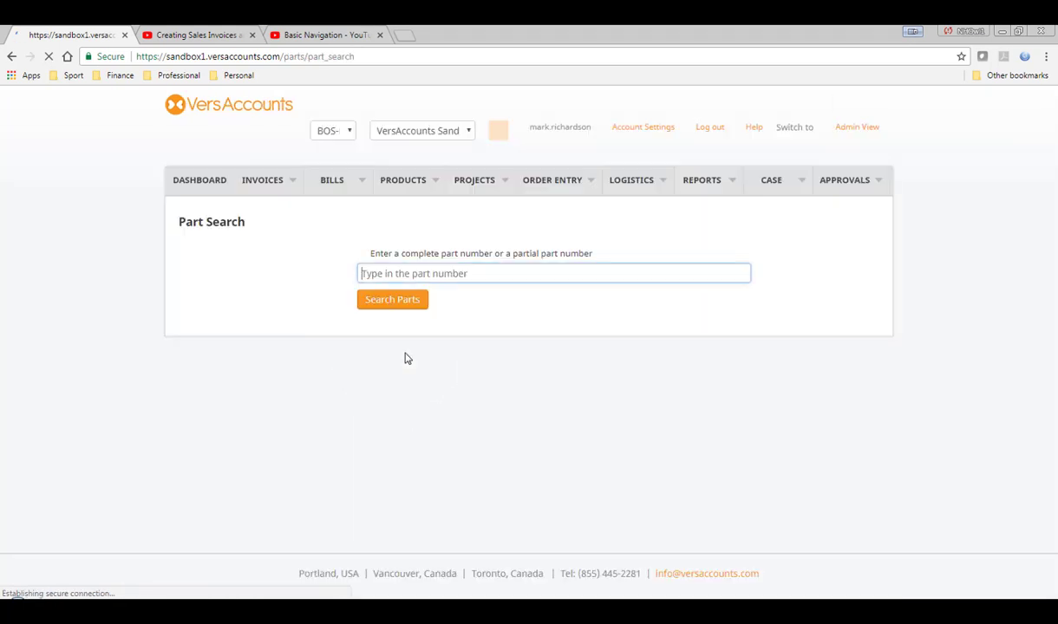
text(5001)
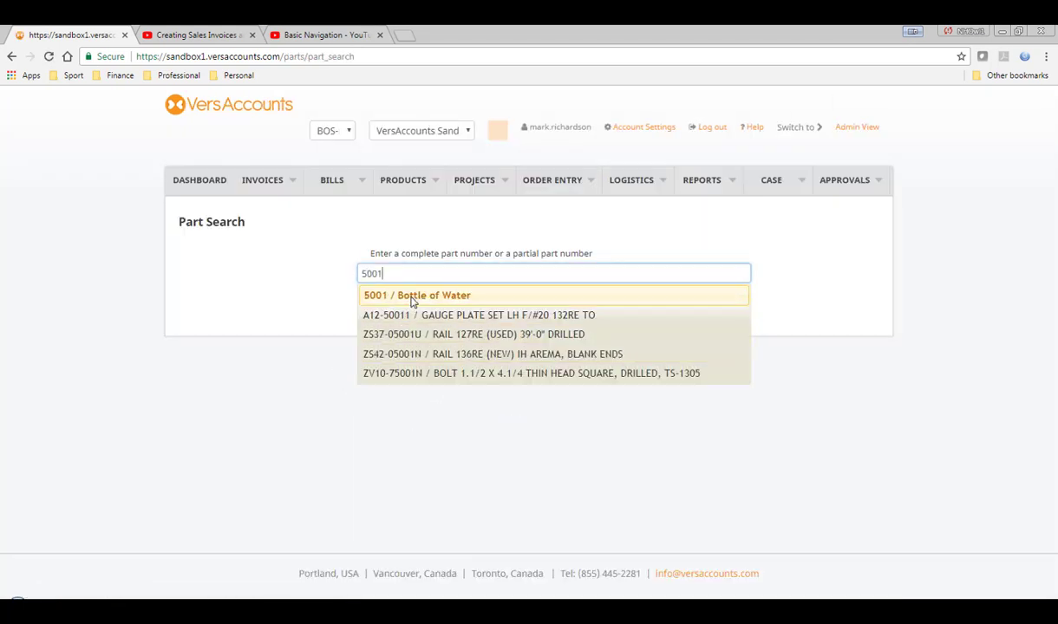
click(413, 295)
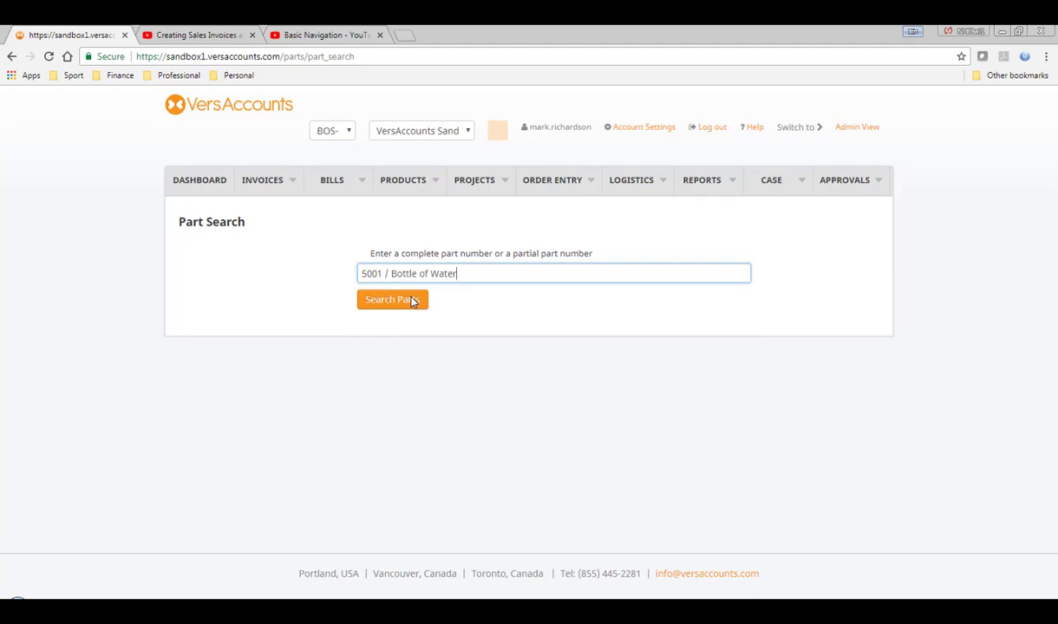
click(412, 300)
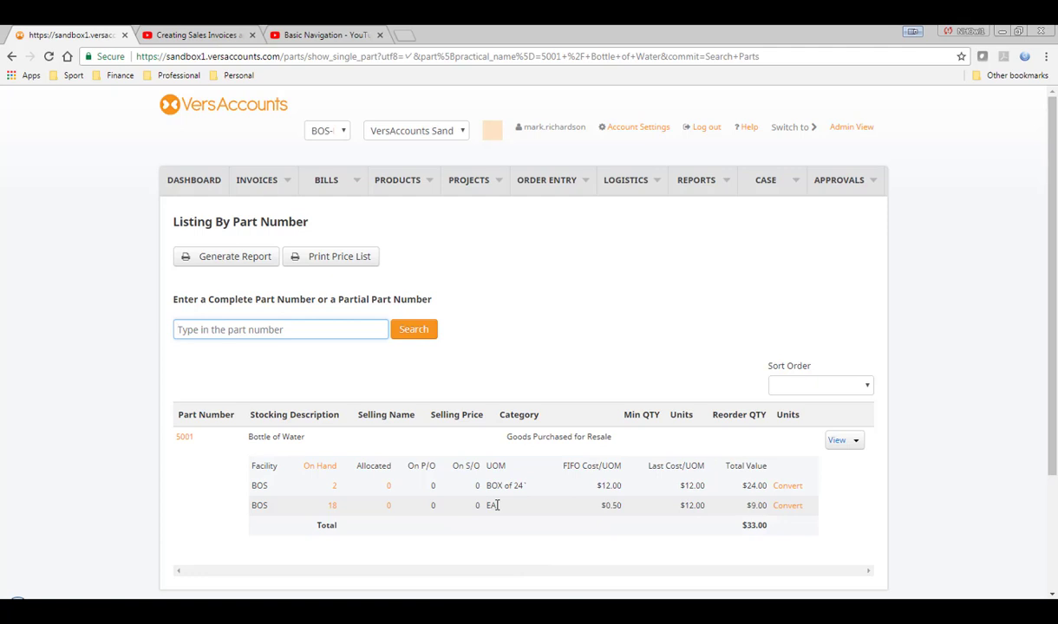
- Convert a quantity of 1 from the BOX of 24 stock of Bottle of Water to EA
click(787, 488)
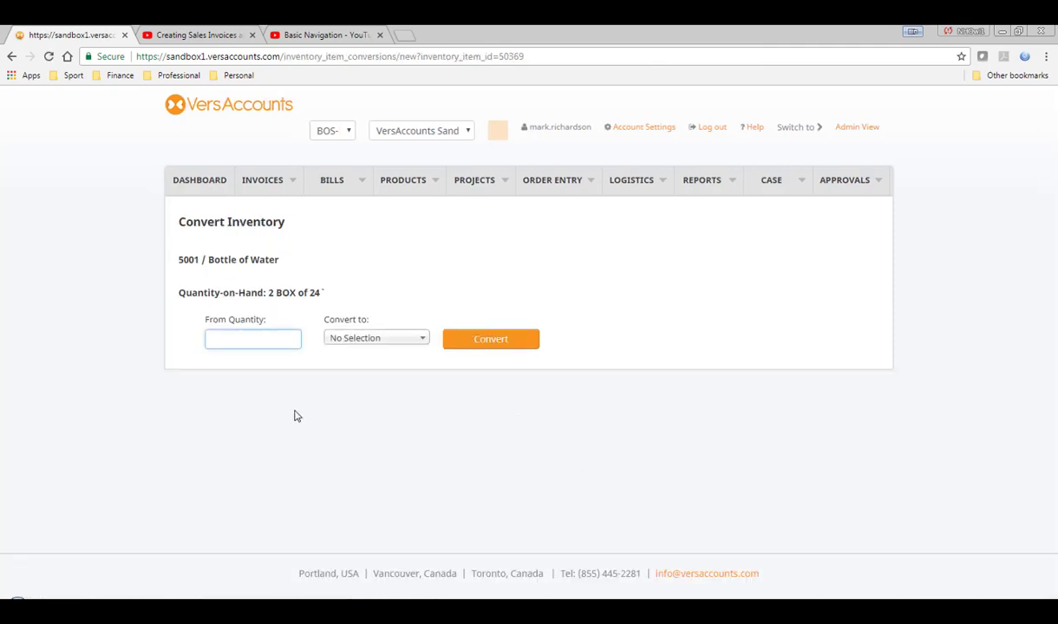
text(1)
click(278, 359)
click(415, 339)
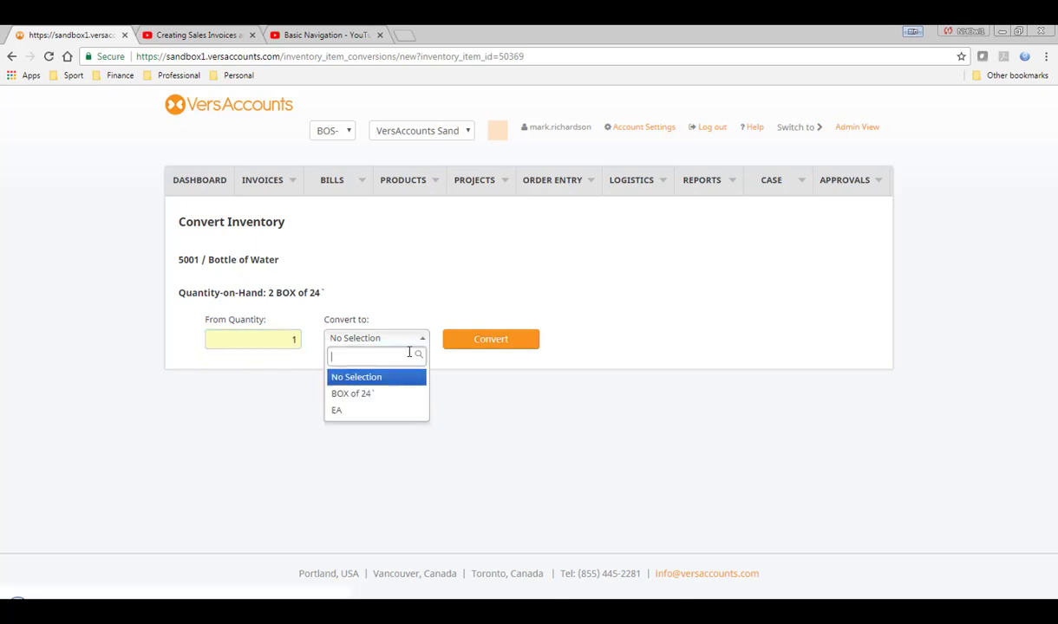
click(348, 410)
click(490, 343)
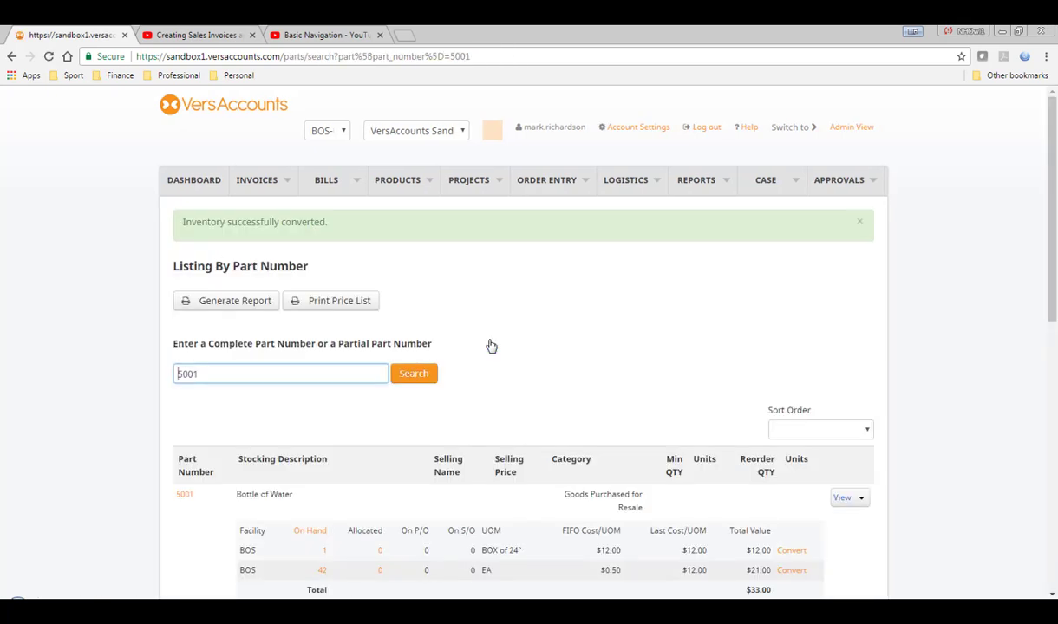
drag(1051, 312, 1049, 362)
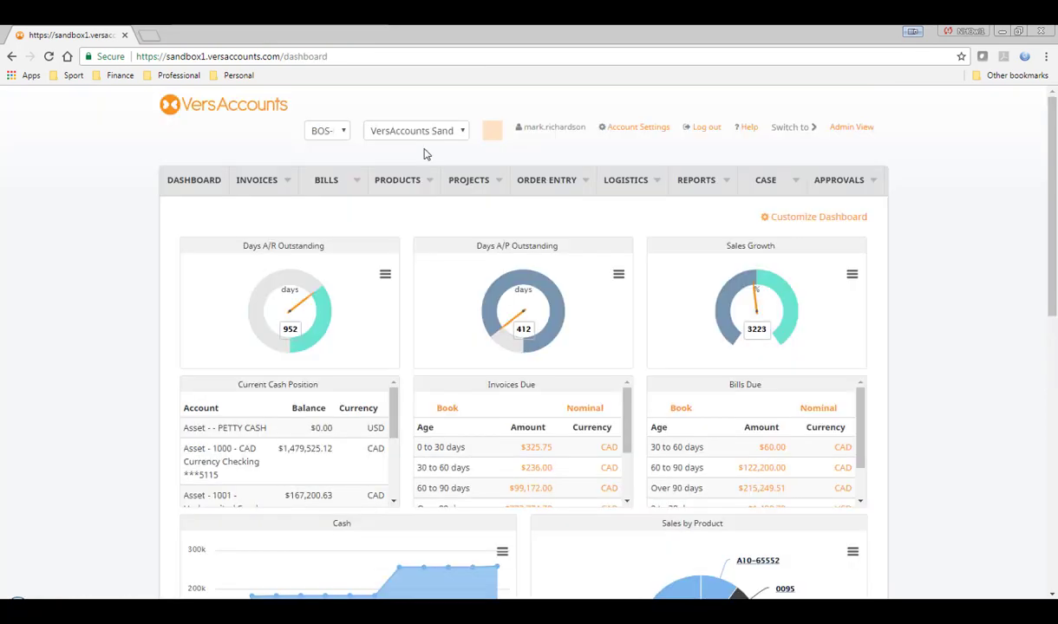
- Open the bill of materials of assembly 3001 / Complete Bed Package for editing
mouse_move(425, 183)
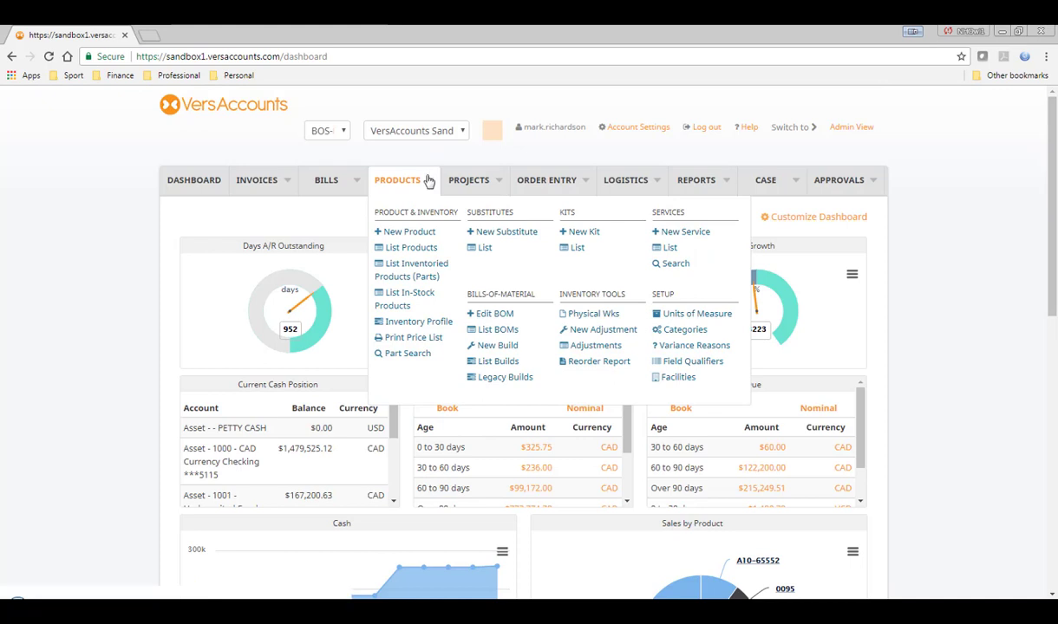
click(495, 318)
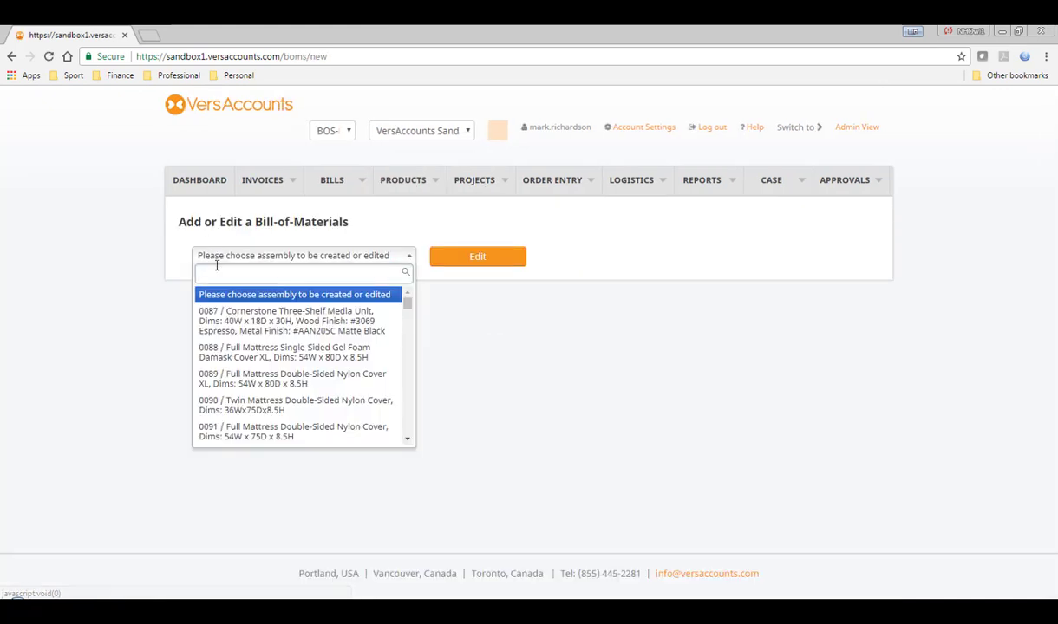
text(3001)
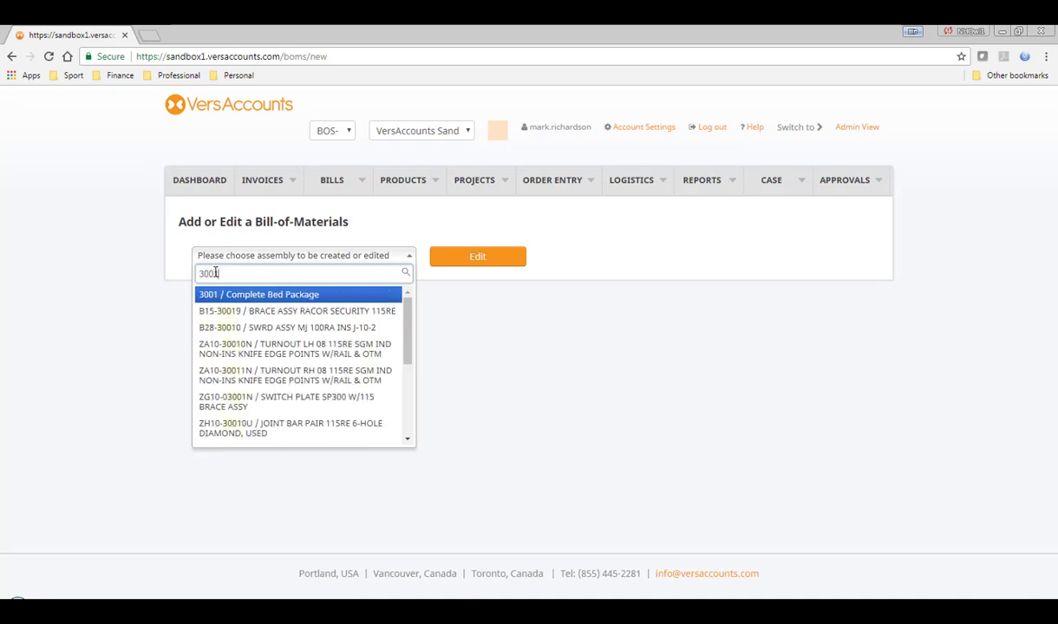
click(232, 296)
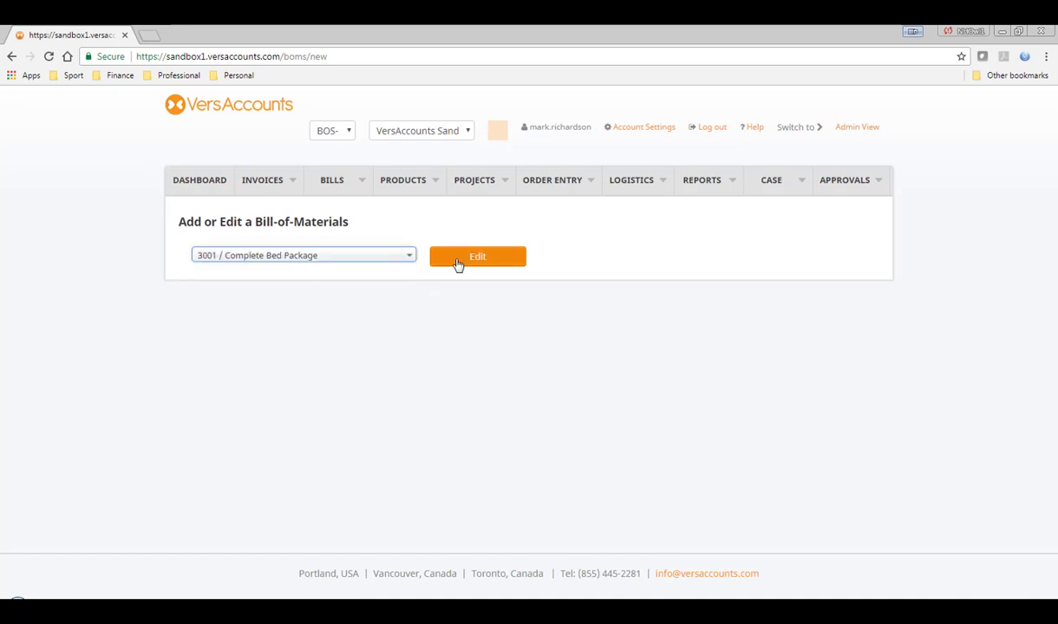
click(458, 260)
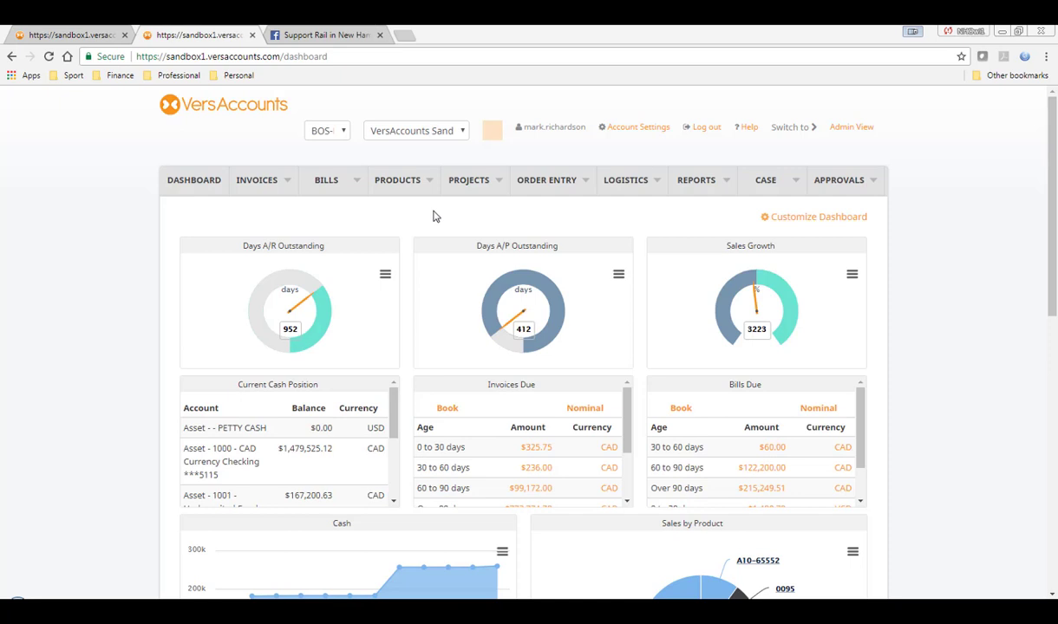
- Look up part 3001 / Complete Bed Package with the part search
click(429, 182)
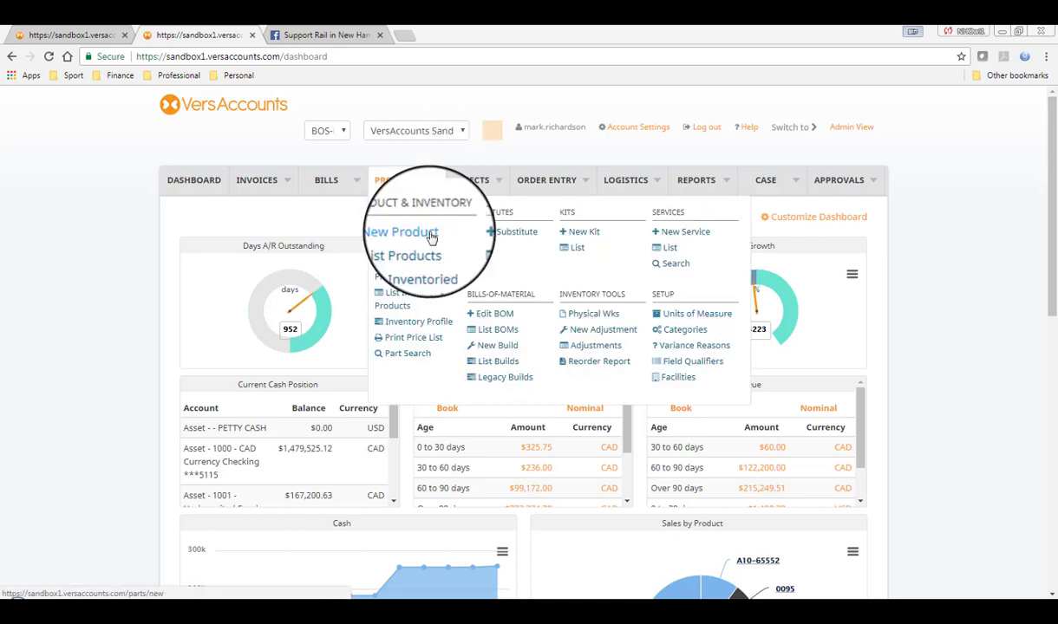
click(409, 359)
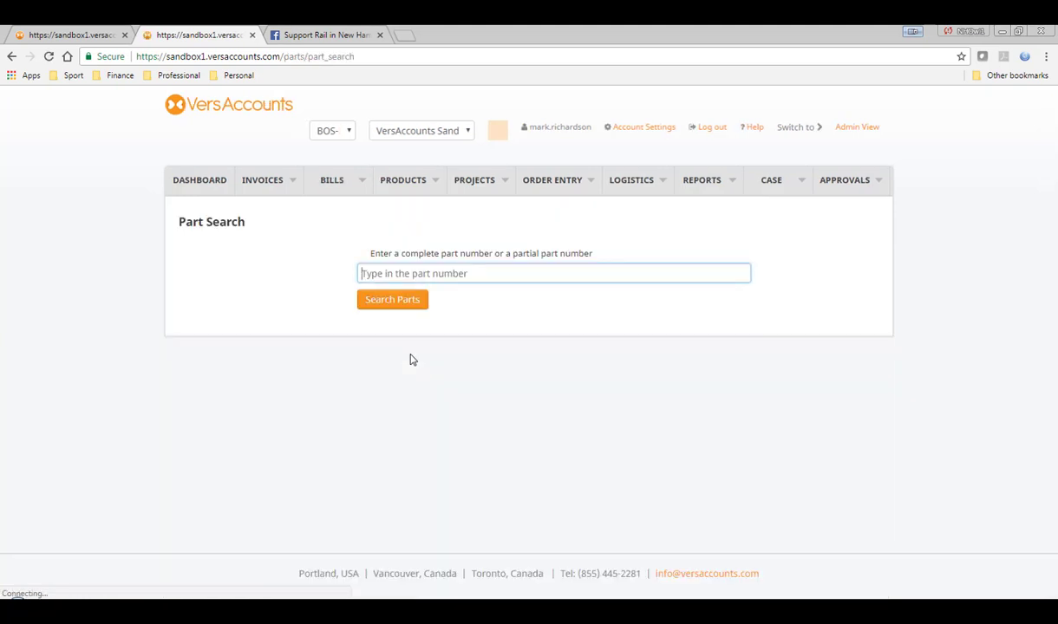
text(3001)
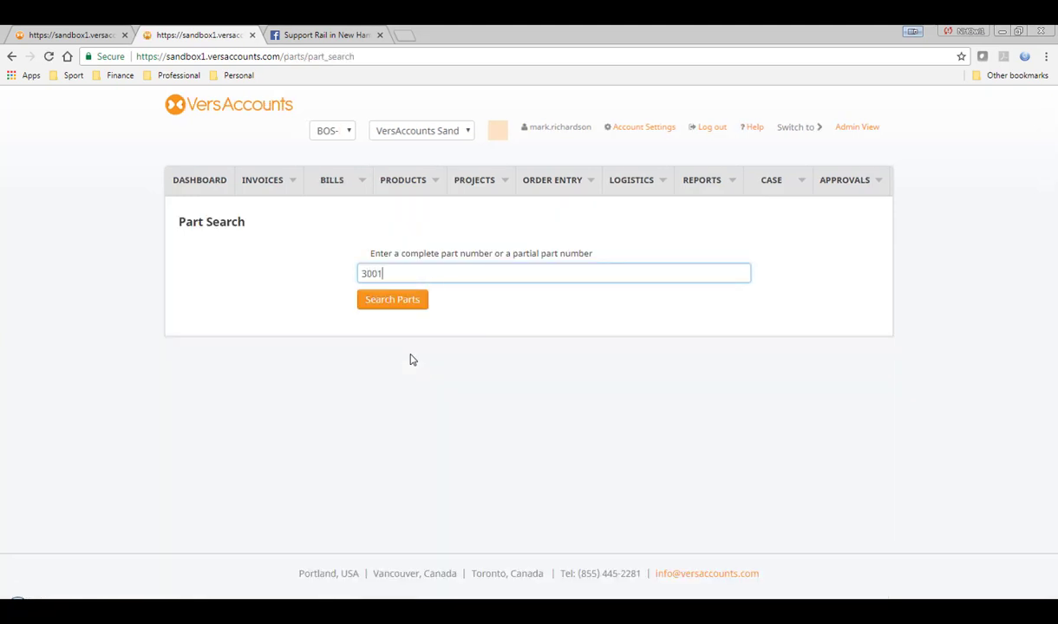
click(390, 295)
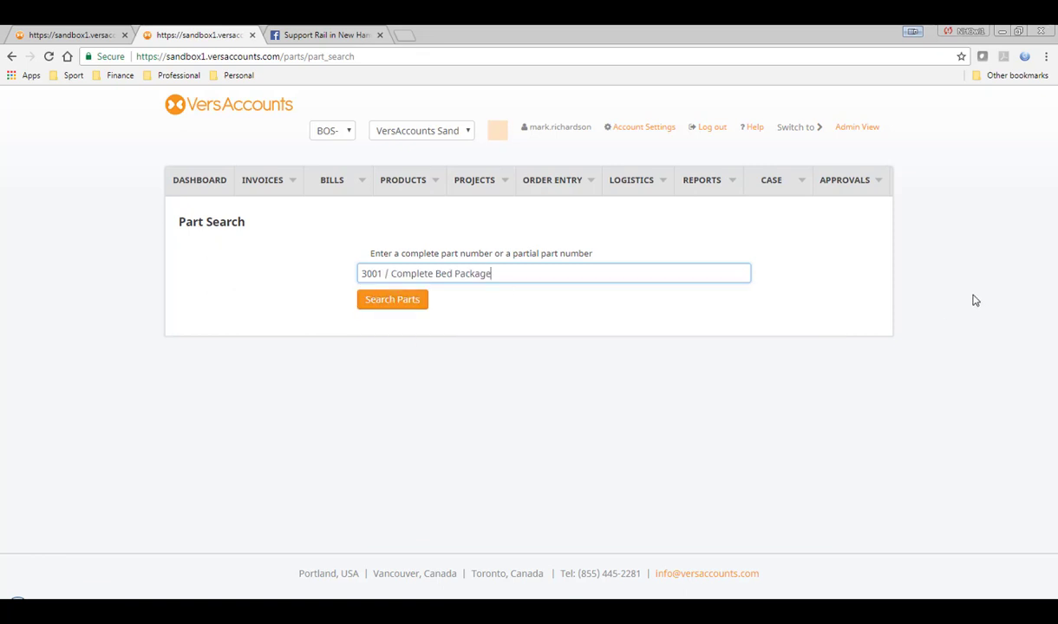
key(Return)
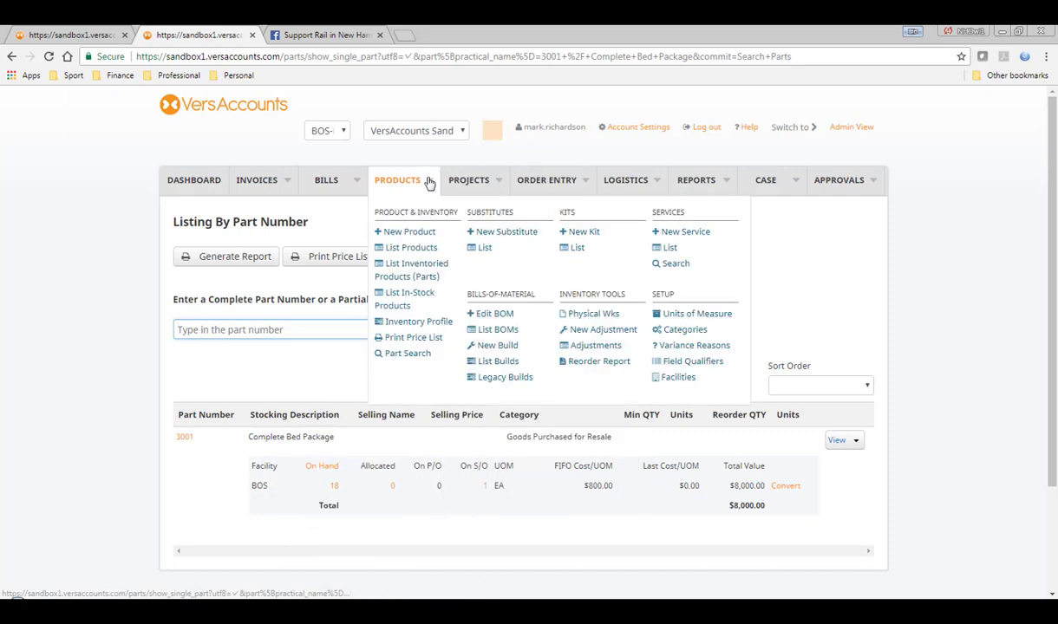
- Start a new production build with scheduled finish date 03/22/18 and 2 batches
mouse_move(486, 183)
mouse_move(425, 182)
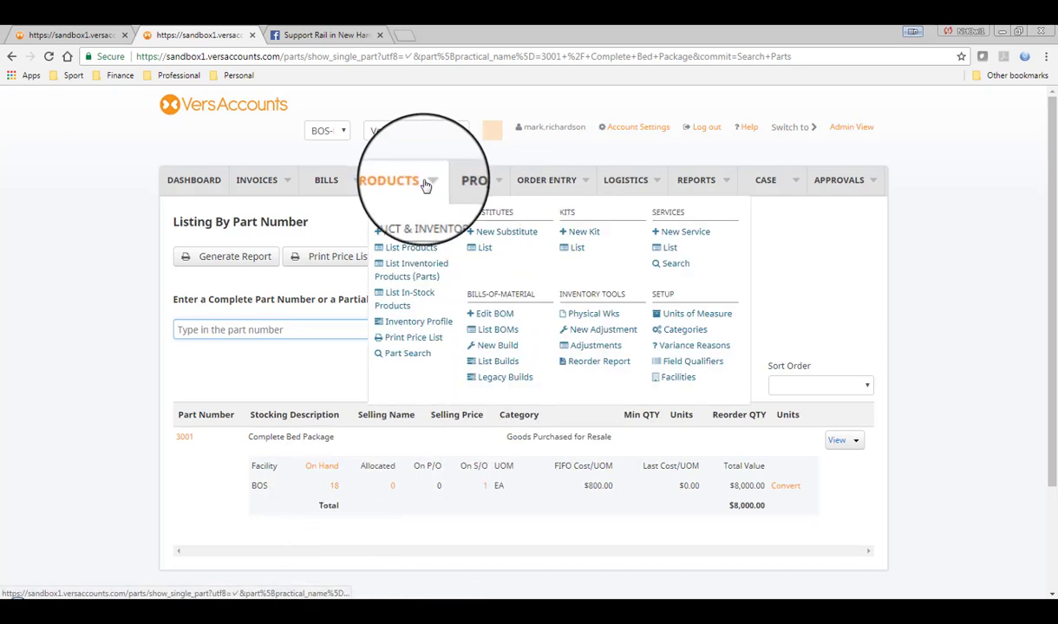
click(502, 351)
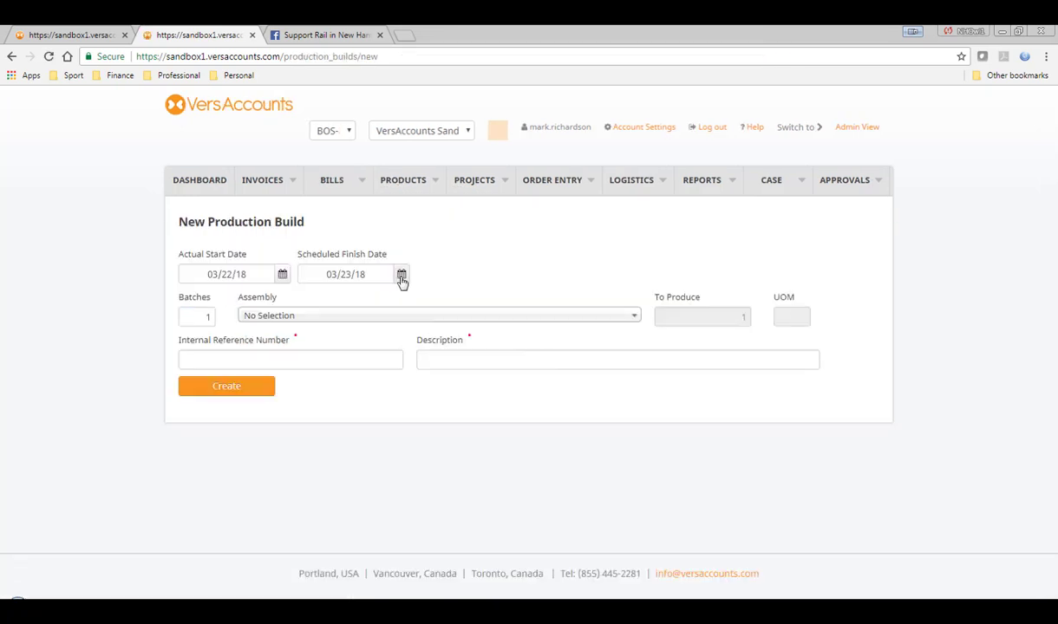
click(393, 276)
click(411, 403)
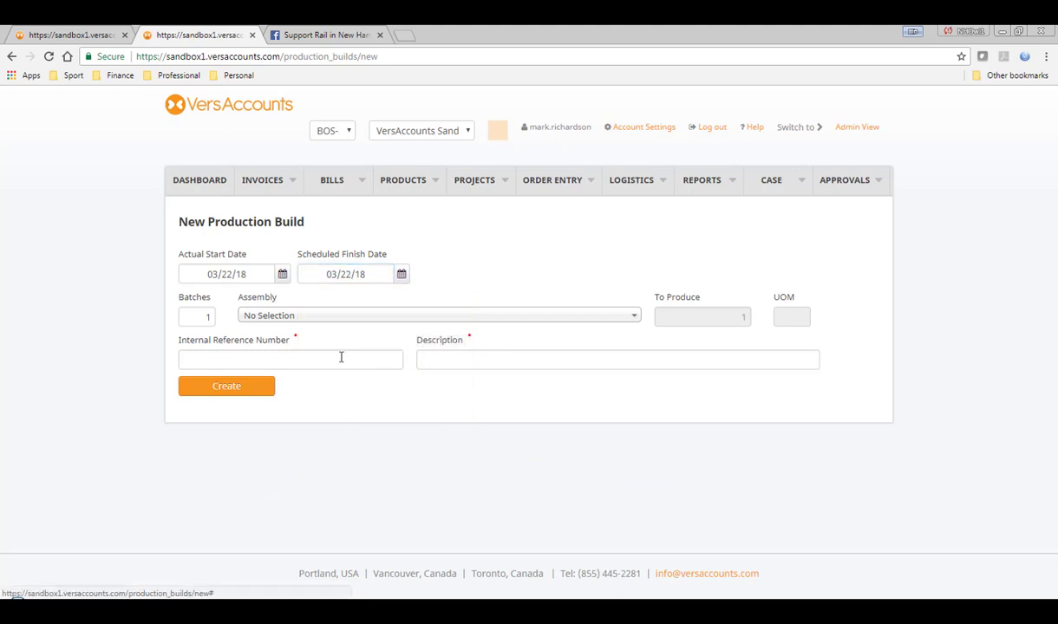
double_click(210, 318)
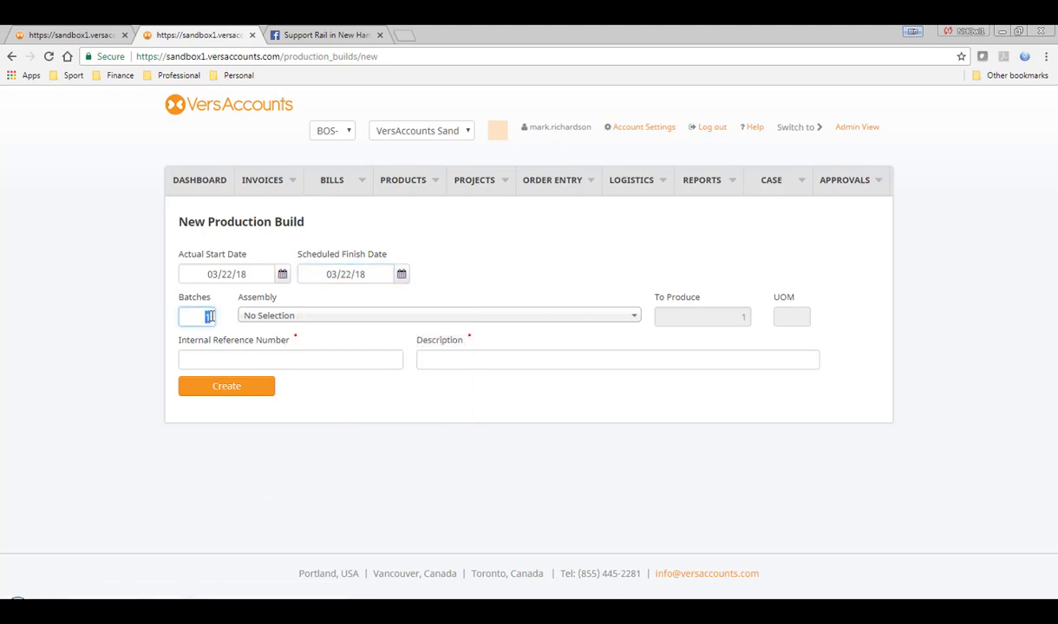
text(2)
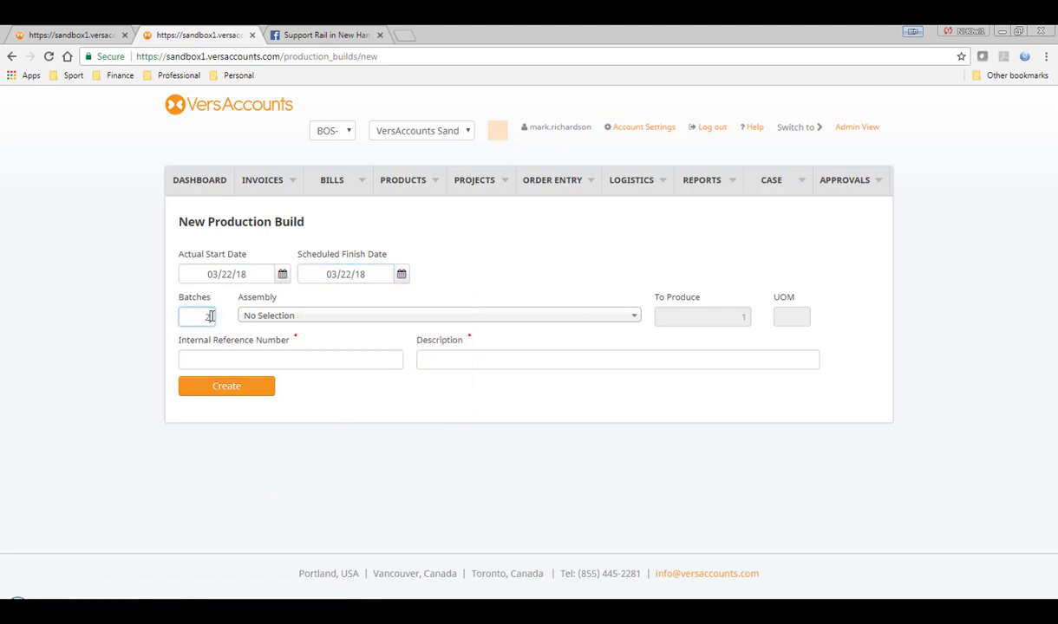
- Create the build for assembly 3001 / Complete Bed Package with internal reference number 467 and description "Test 3"
click(635, 318)
text(3001)
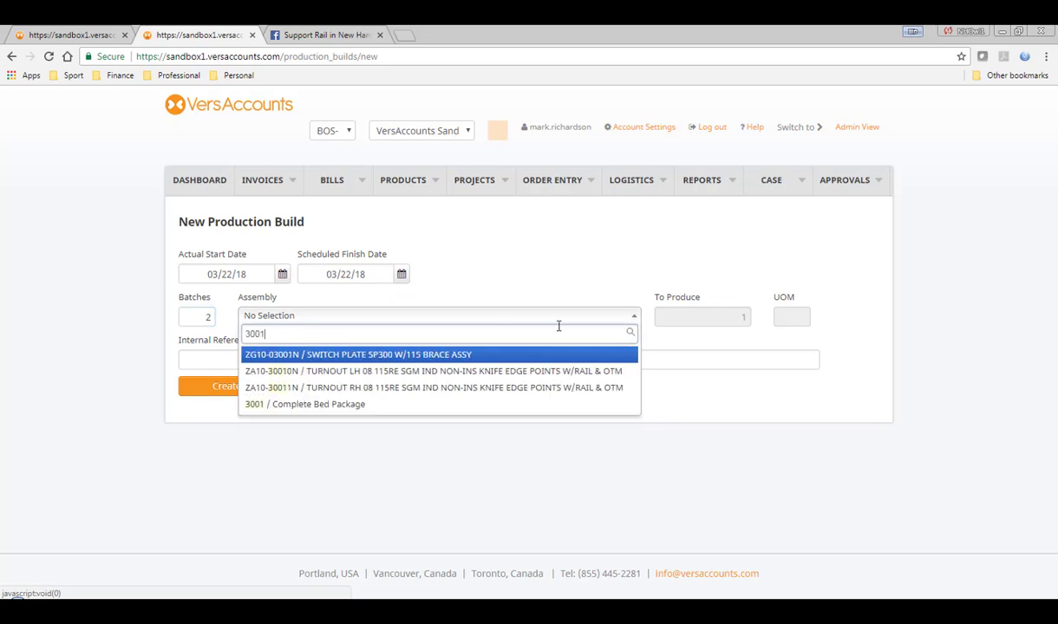
click(350, 408)
click(260, 358)
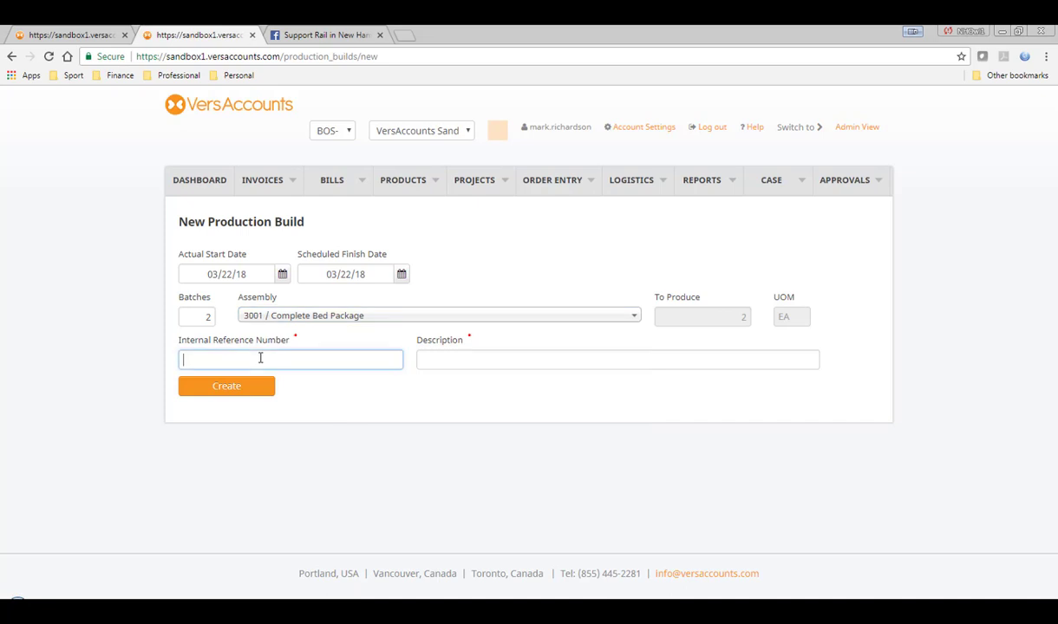
text(467)
click(448, 362)
text(Test 3)
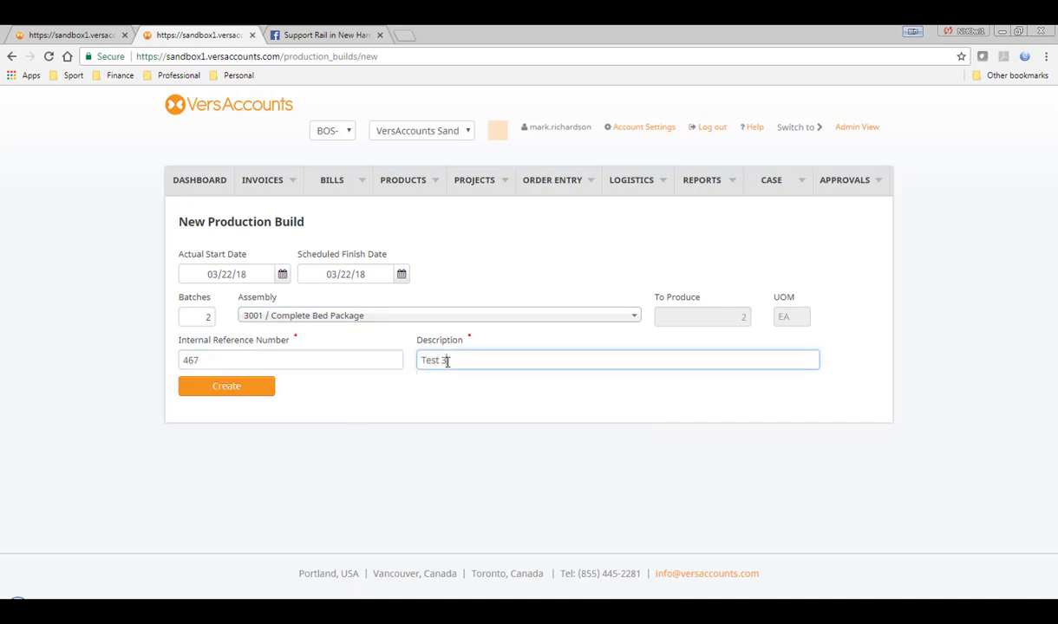
click(228, 387)
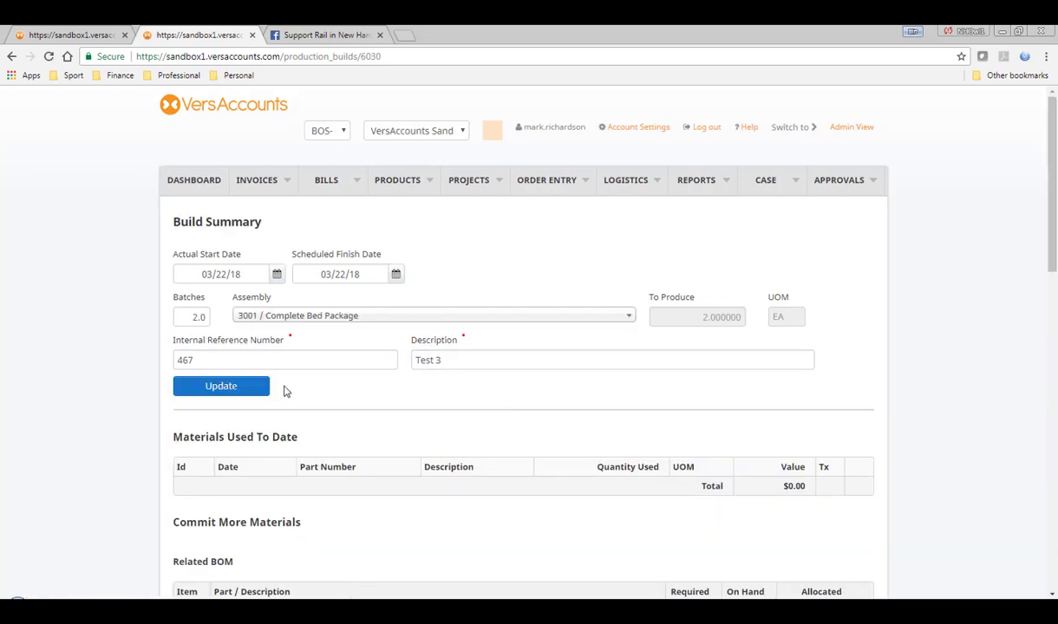
- Close the production build for 3001 / Complete Bed Package with 2 EA produced and effective date 03/22/18
drag(1055, 236, 1055, 374)
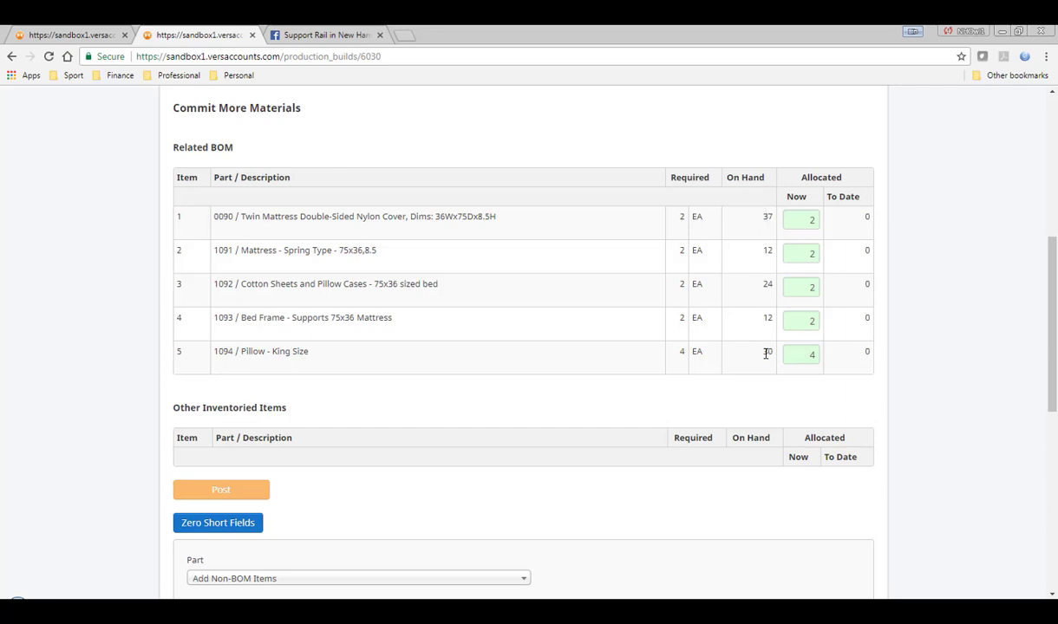
drag(1053, 271, 1053, 379)
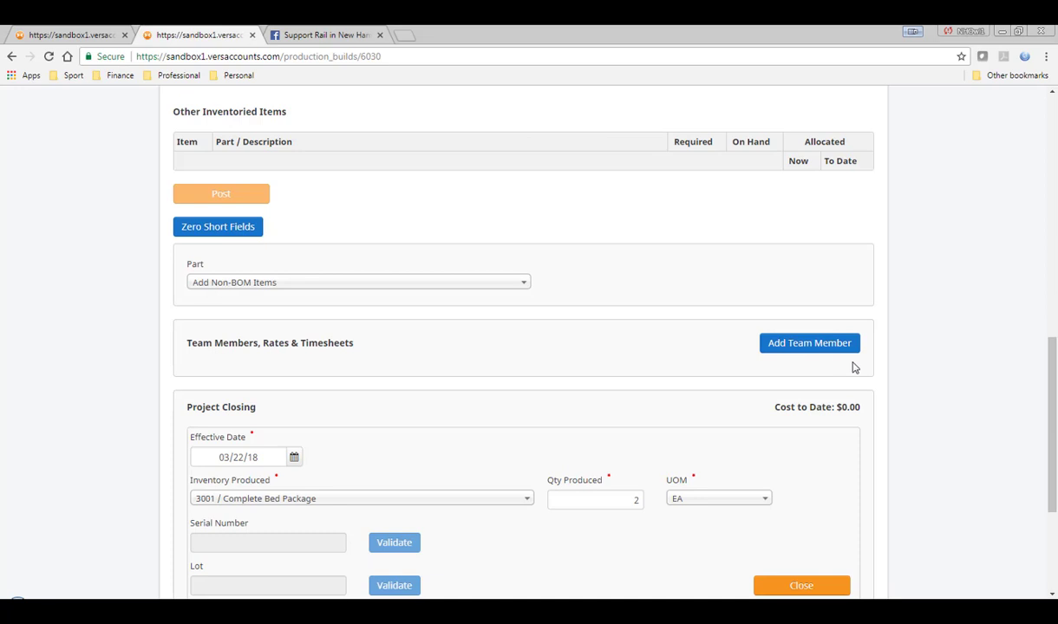
drag(1052, 350, 1054, 411)
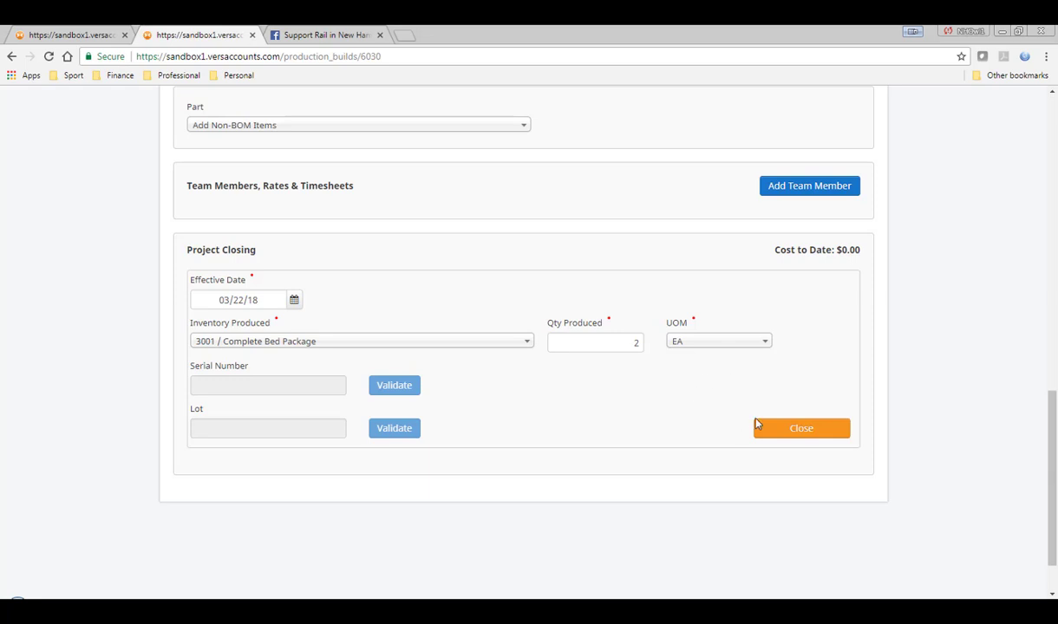
click(800, 431)
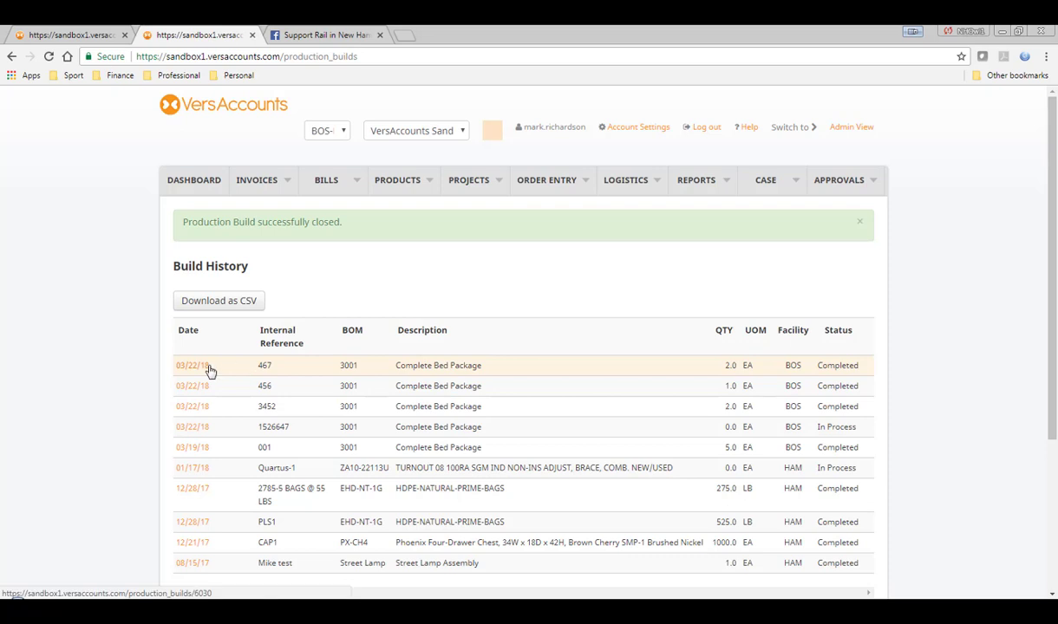
- Look up 3001 / Complete Bed Package in the part search after closing its build
click(432, 182)
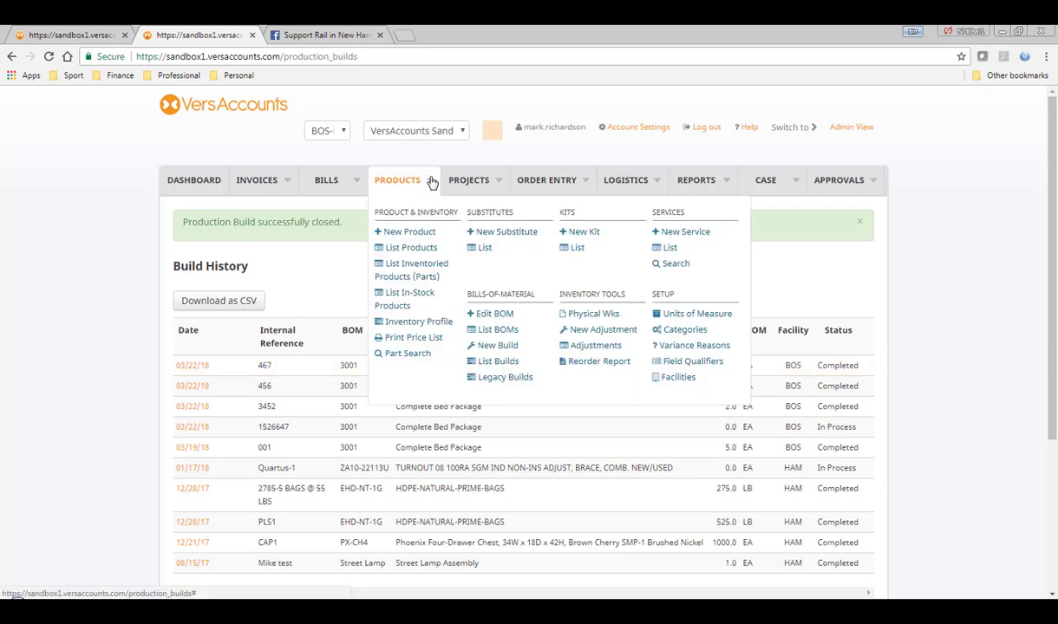
click(410, 353)
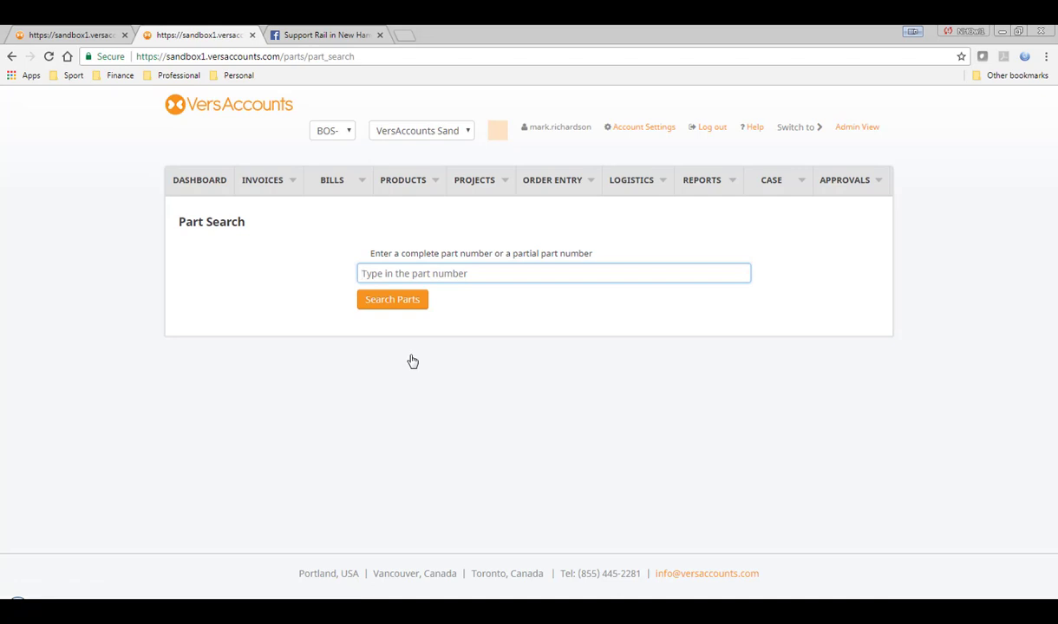
text(3001)
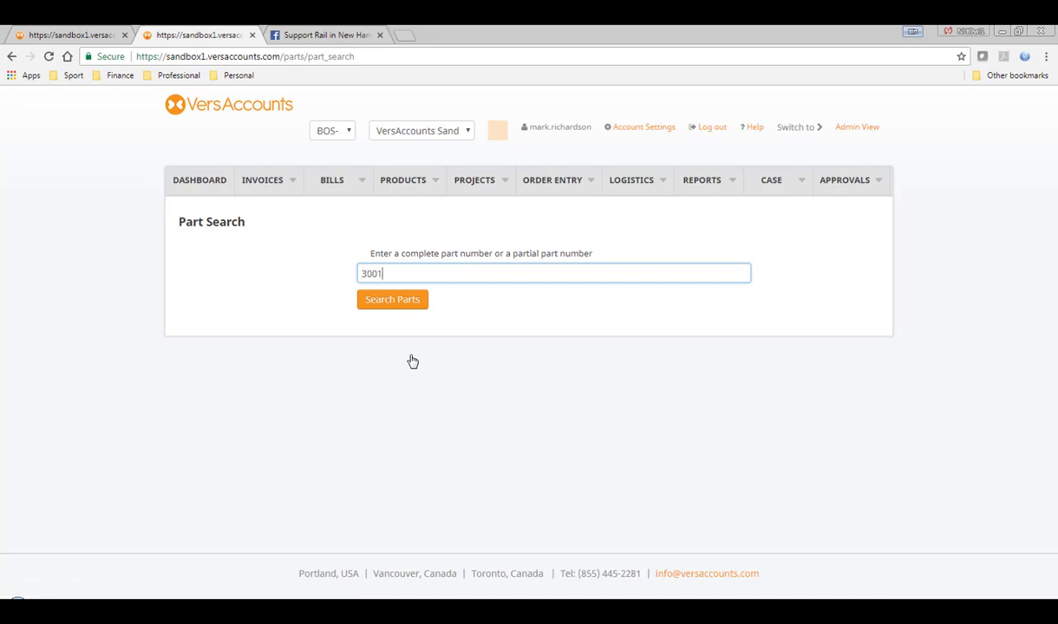
click(392, 295)
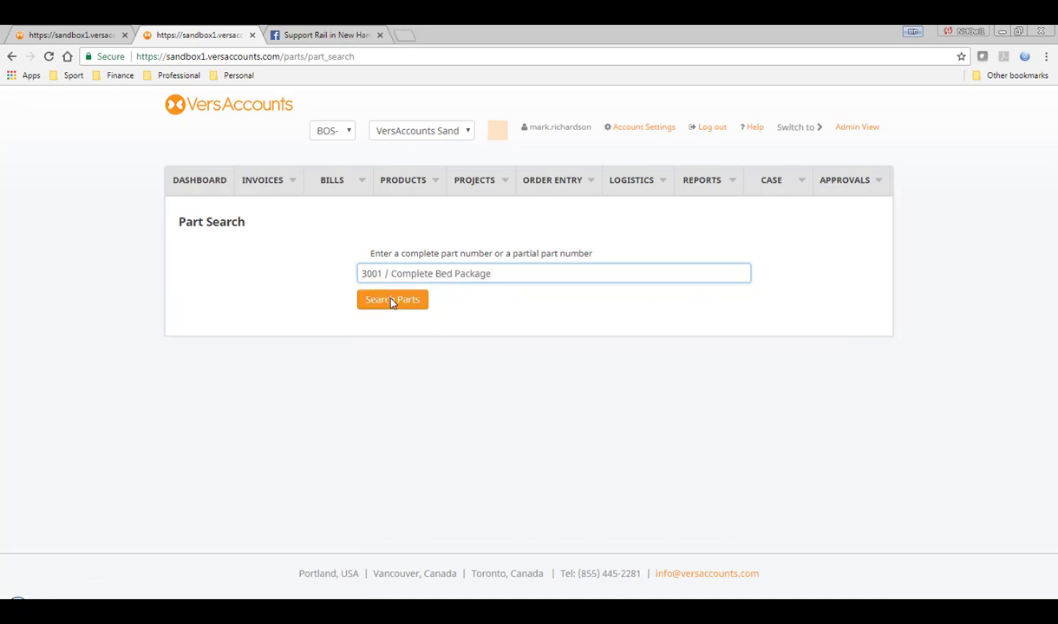
click(392, 300)
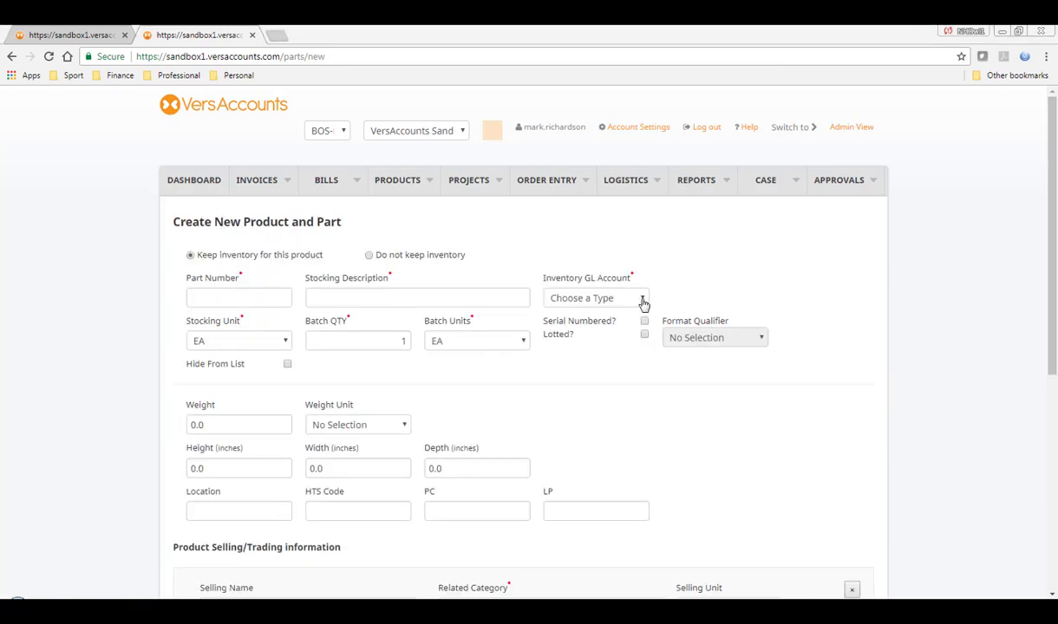
- Show the available inventory GL account types for the new product and part
click(644, 302)
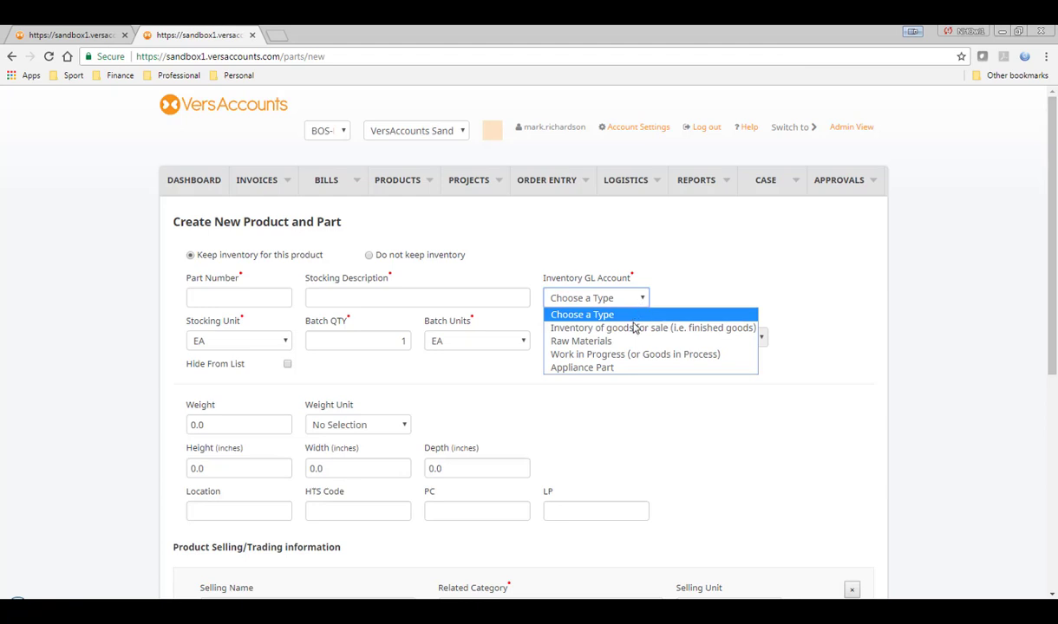